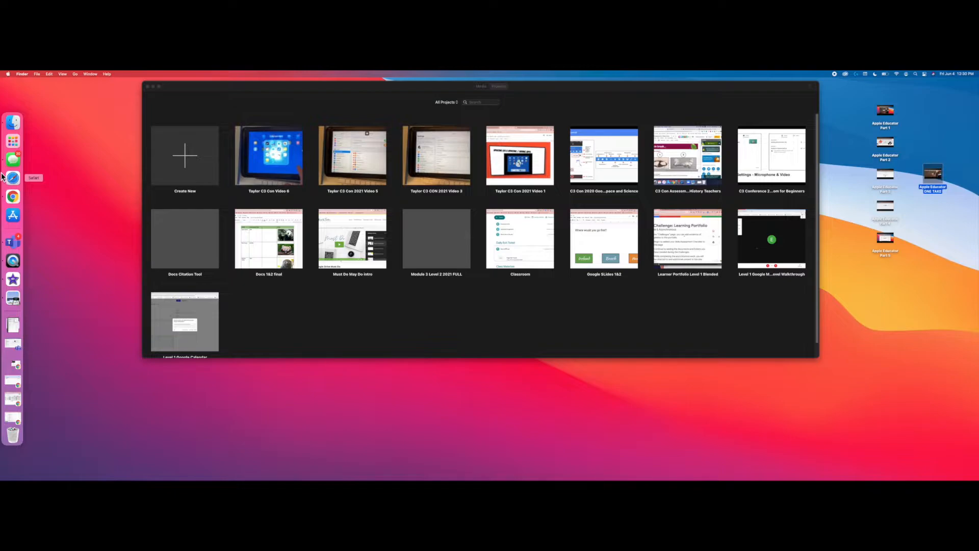
left_click(13, 142)
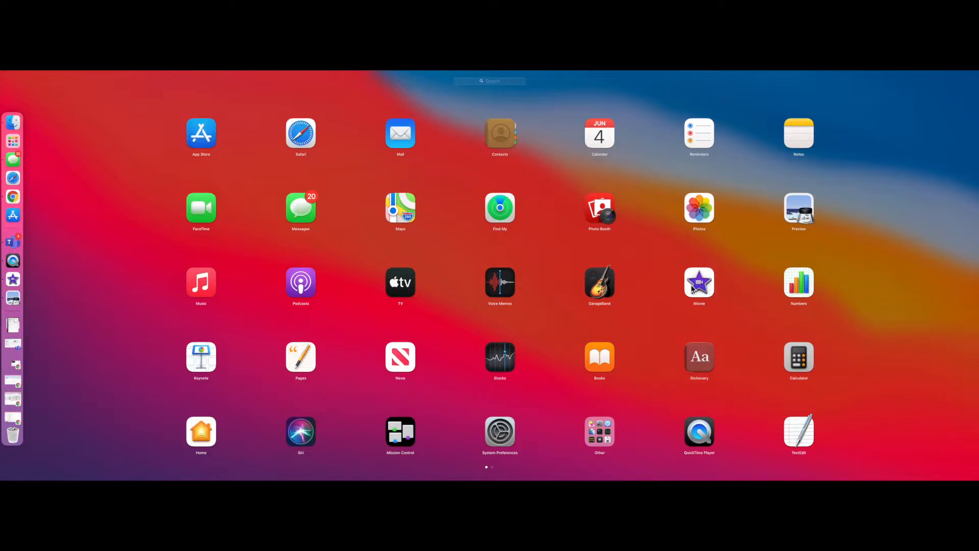
left_click(135, 225)
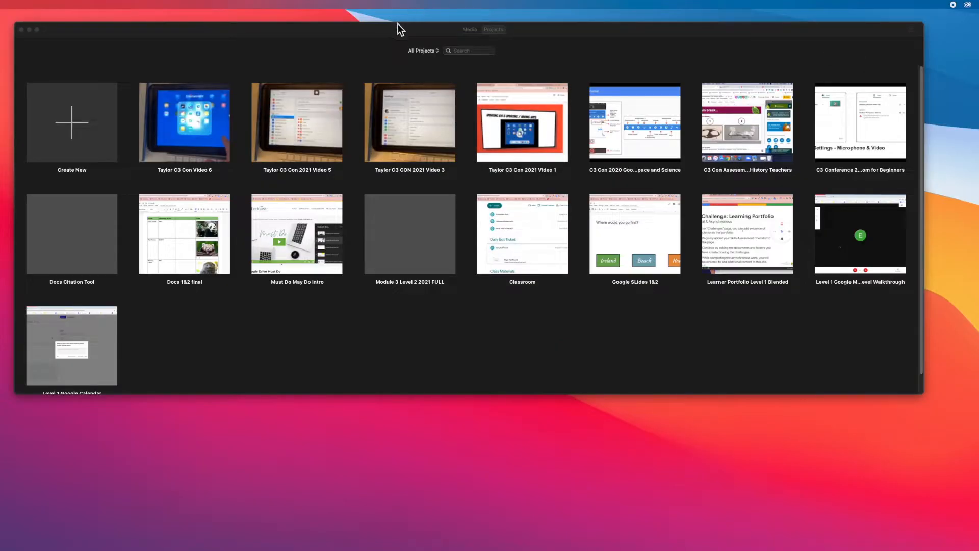
mouse_move(398, 23)
left_mouse_down()
mouse_move(395, 66)
mouse_move(405, 16)
left_mouse_up()
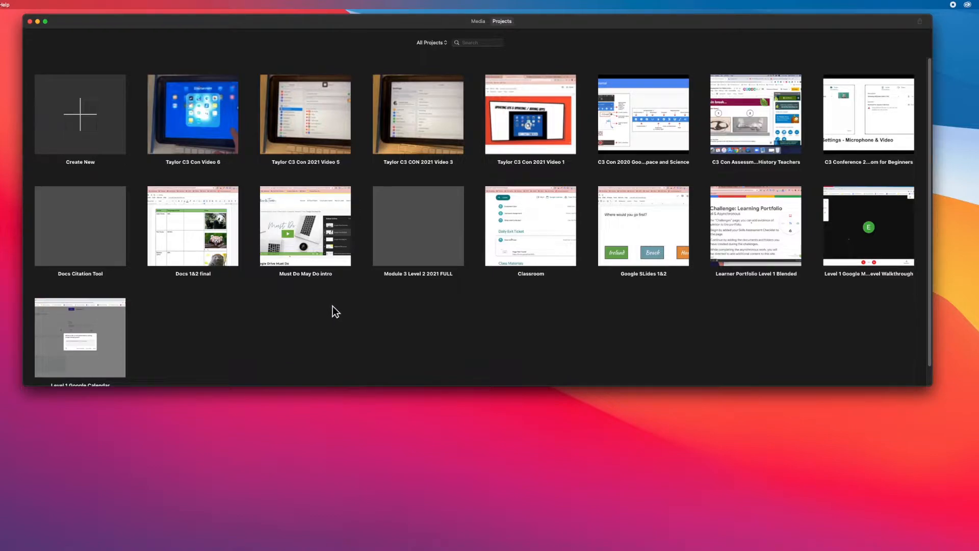
- Create a new project of the Movie type from the projects overview
left_click(85, 119)
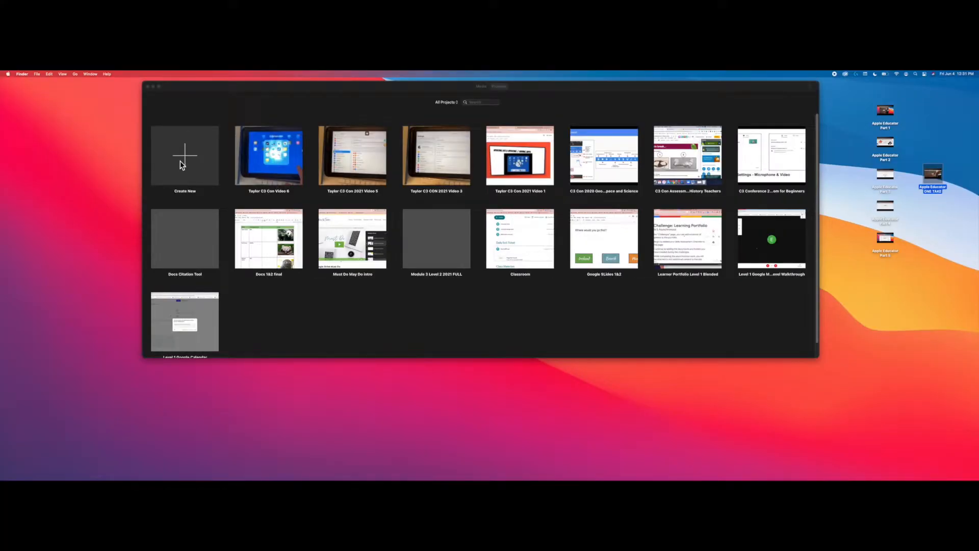
left_click(185, 160)
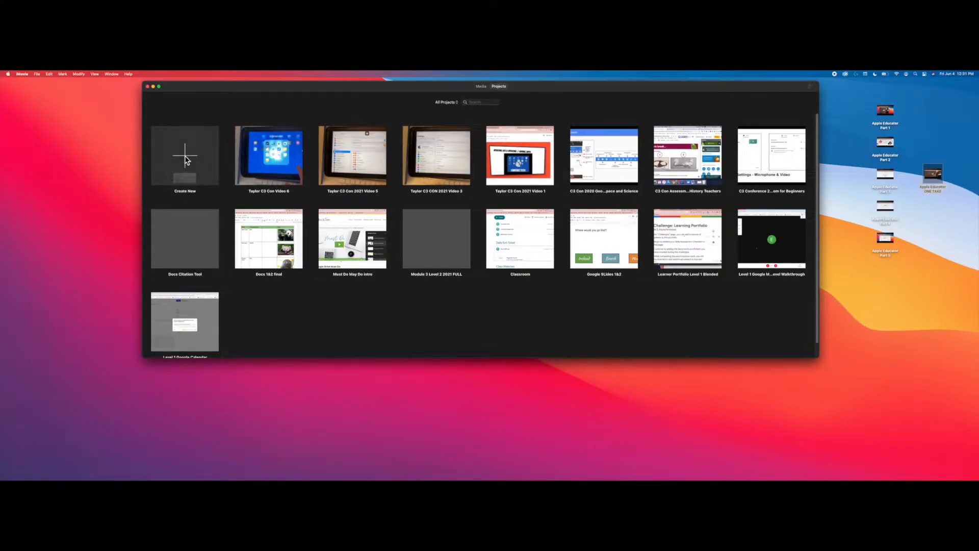
left_click(185, 160)
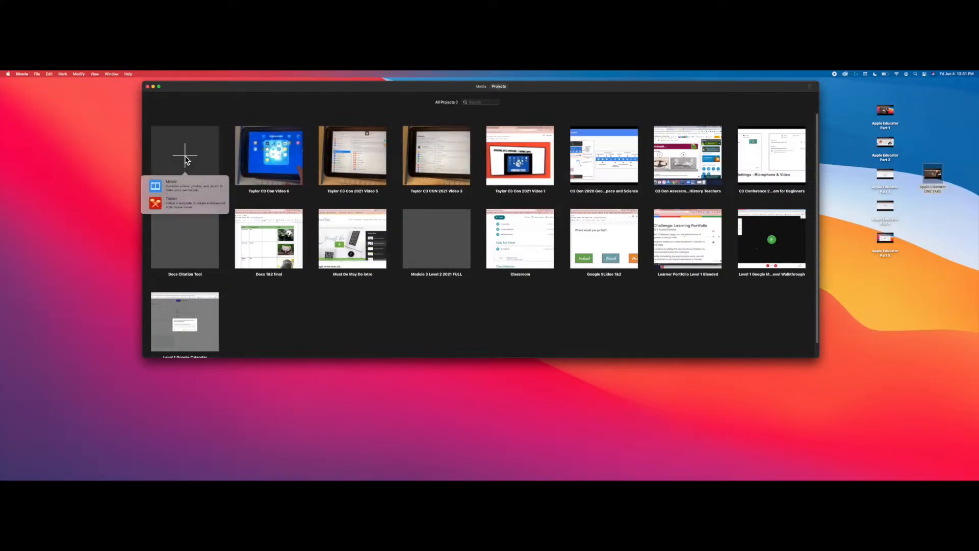
left_click(185, 193)
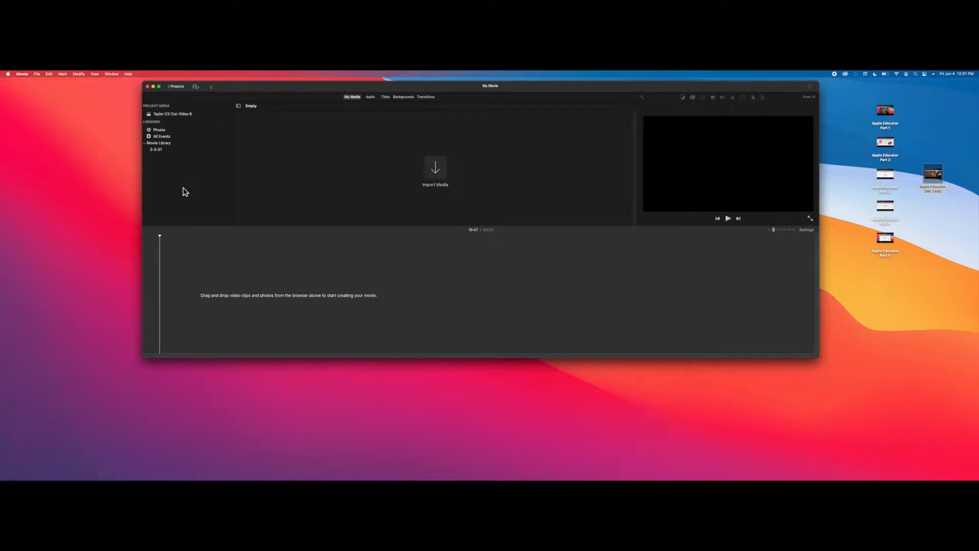
- Enlarge the project window to nearly the full desktop height and widen it, keeping the desktop video files uncovered
left_click_drag(479, 357, 482, 471)
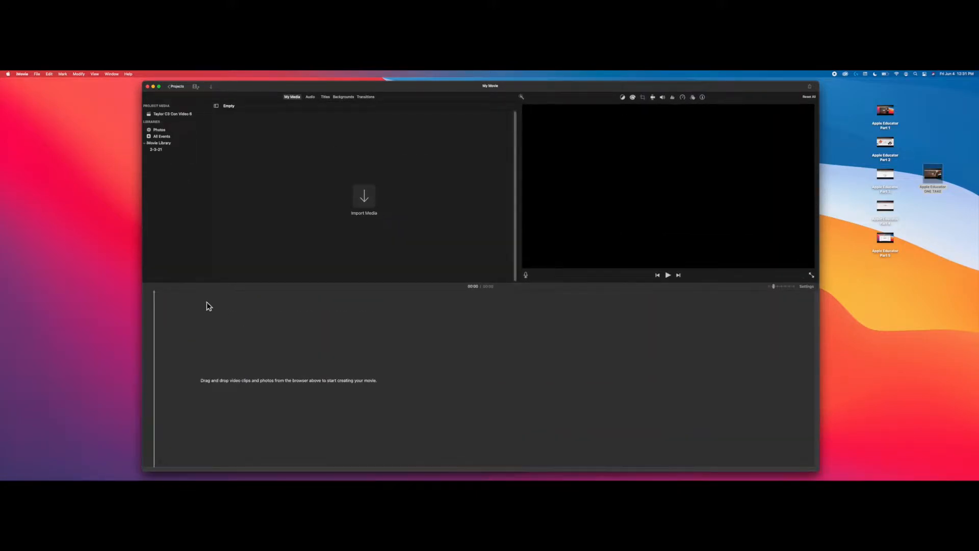
left_click_drag(143, 172, 44, 168)
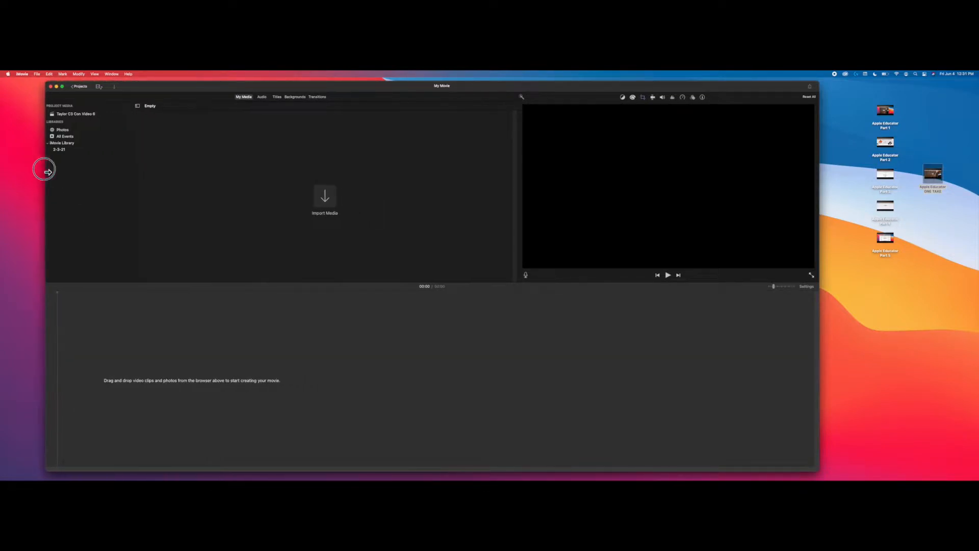
left_click_drag(462, 85, 498, 79)
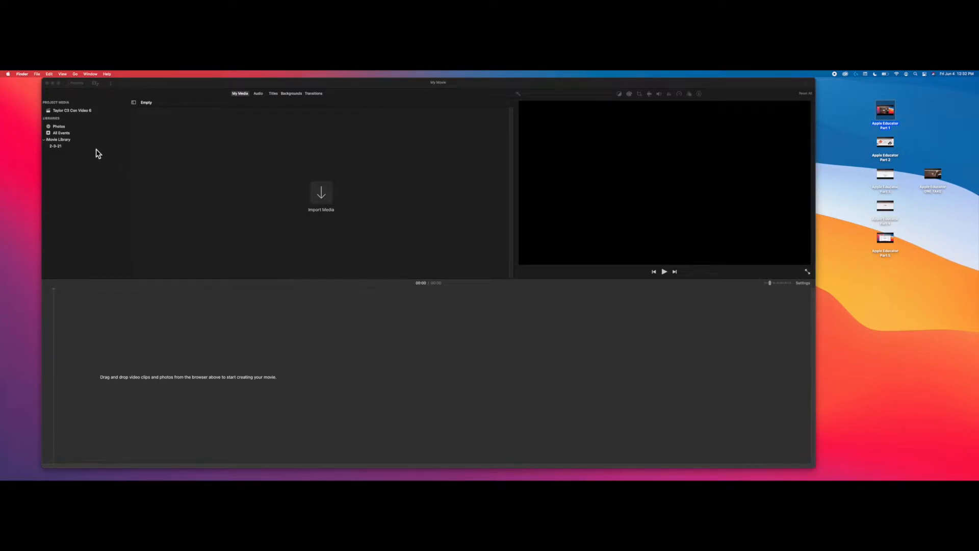
- Import the five videos Apple Educator Part 1 through Part 5 from the Desktop folder into the project media
left_click(315, 201)
left_click(322, 198)
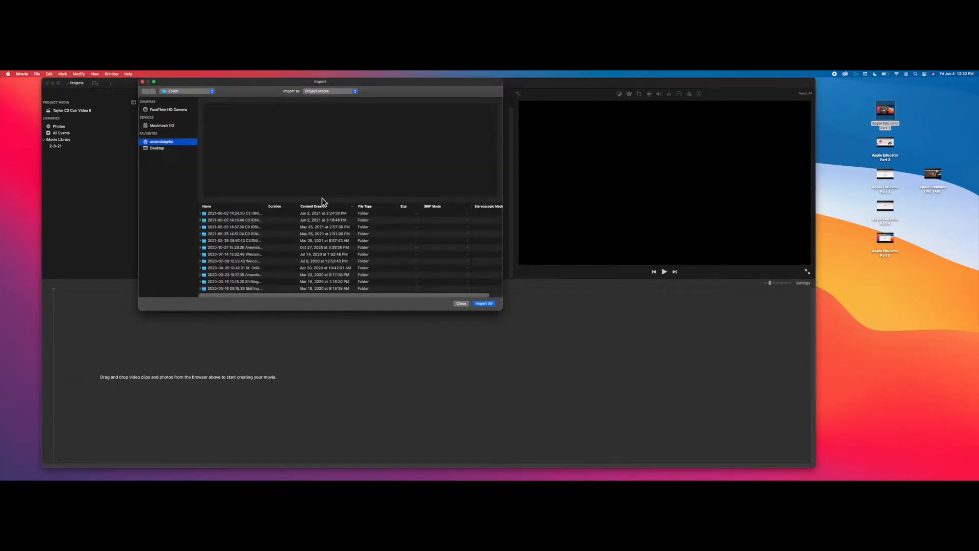
left_click(162, 152)
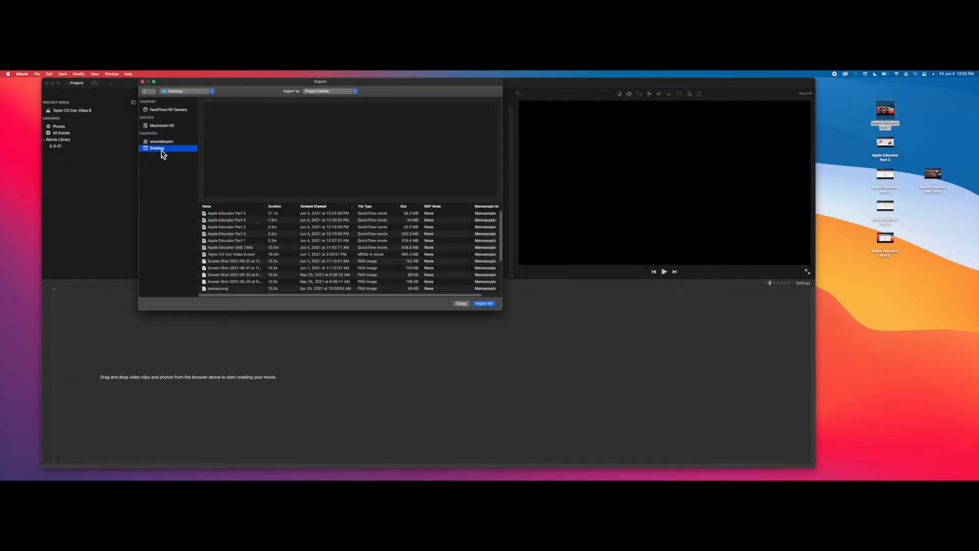
left_click(247, 214)
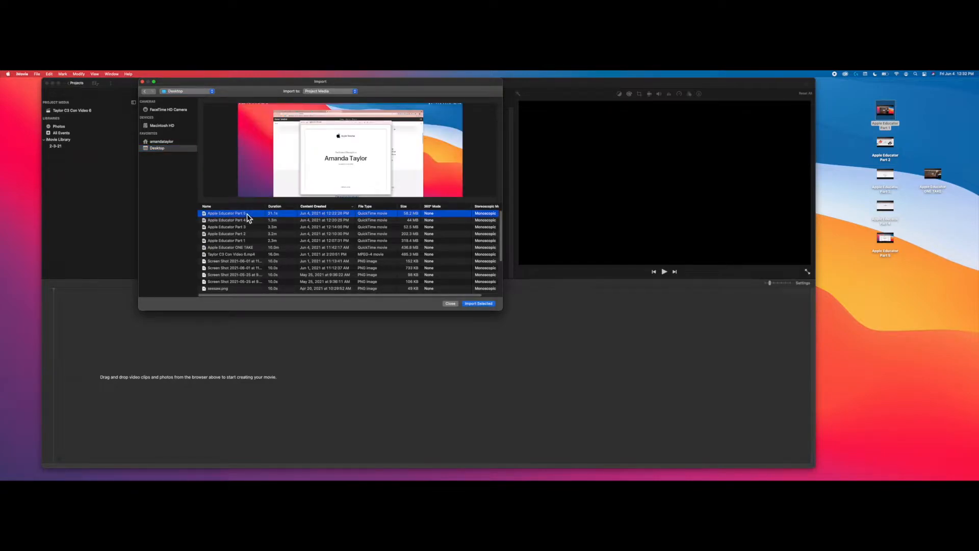
left_click(247, 221, "shift")
left_click(247, 228, "shift")
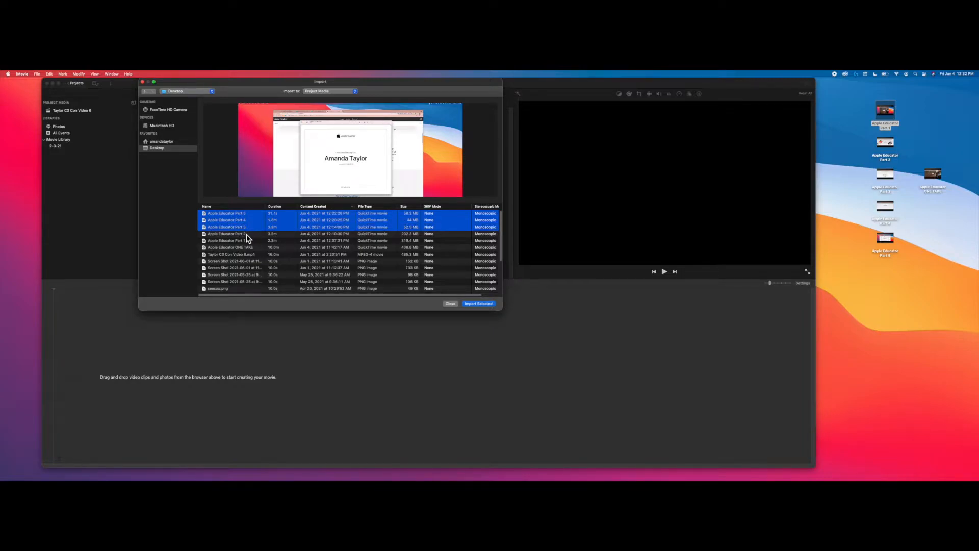
left_click(247, 234, "shift")
left_click(245, 241, "shift")
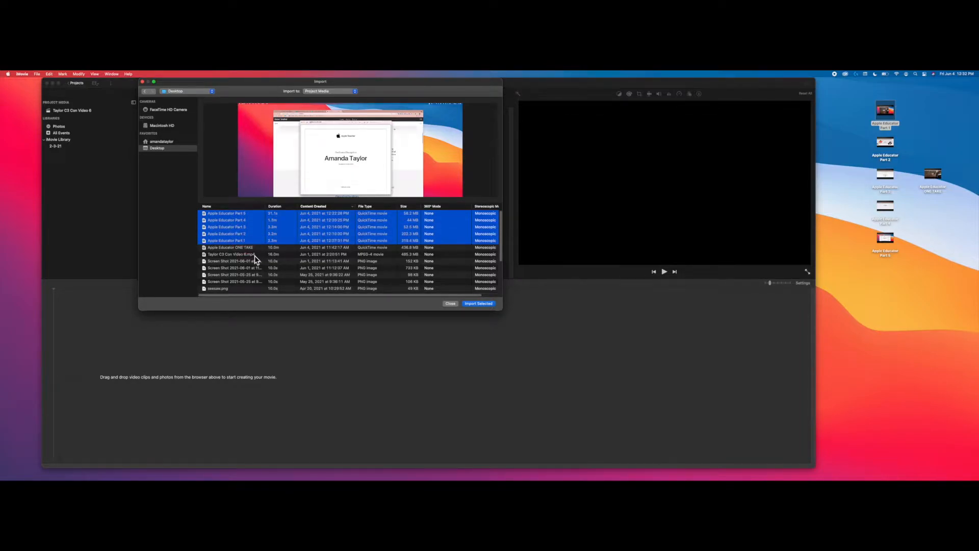
left_click(479, 304)
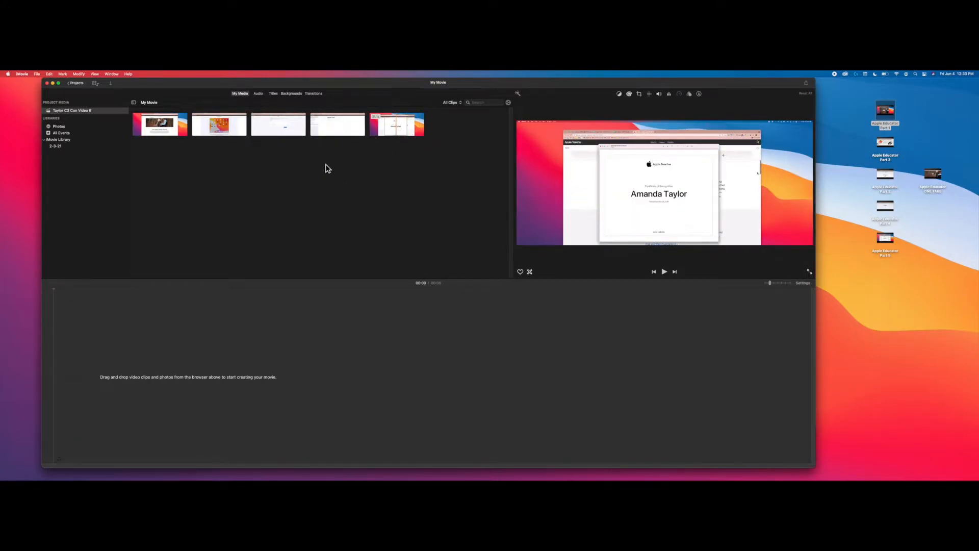
- Add the five imported clips to the timeline one after another, in order from Part 1 to Part 5
left_click_drag(159, 126, 139, 385)
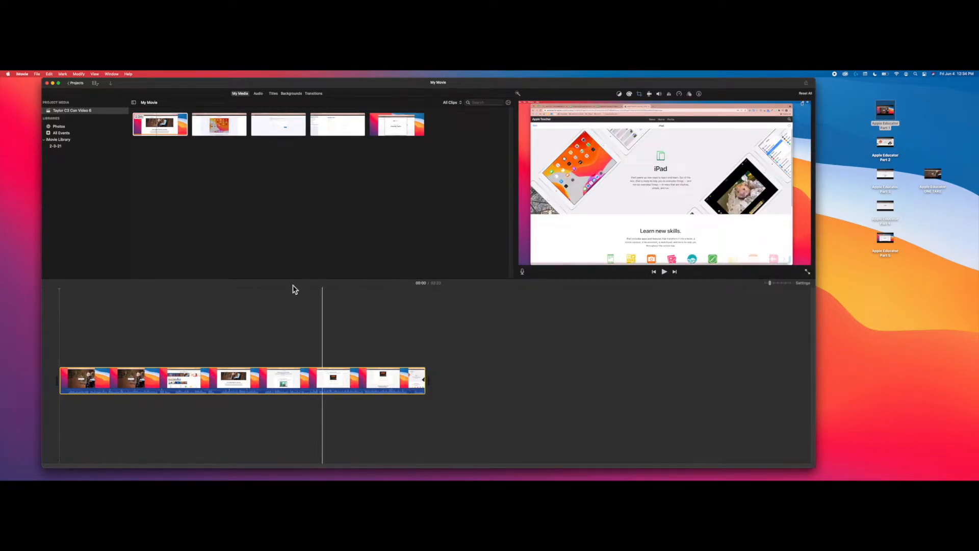
left_click(230, 132)
left_click_drag(229, 131, 465, 383)
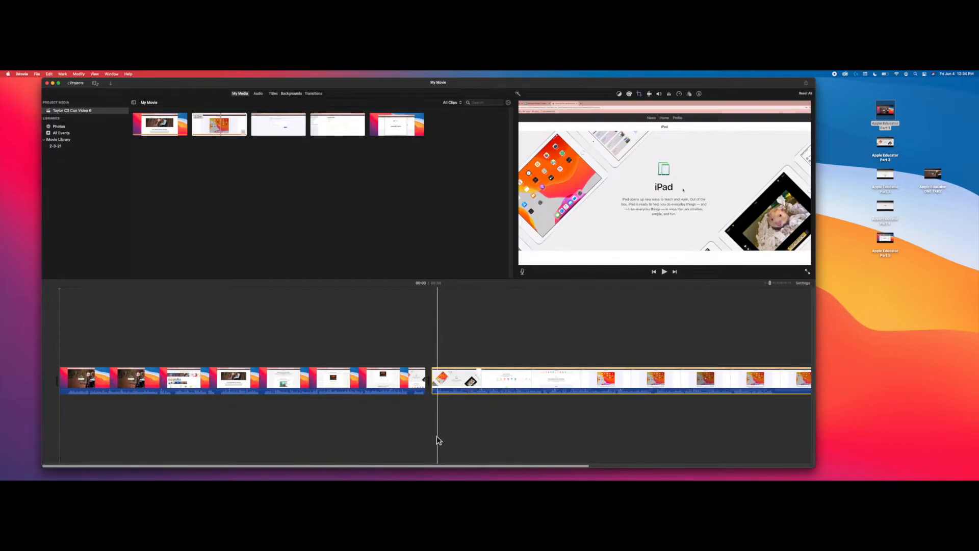
left_click_drag(427, 466, 630, 466)
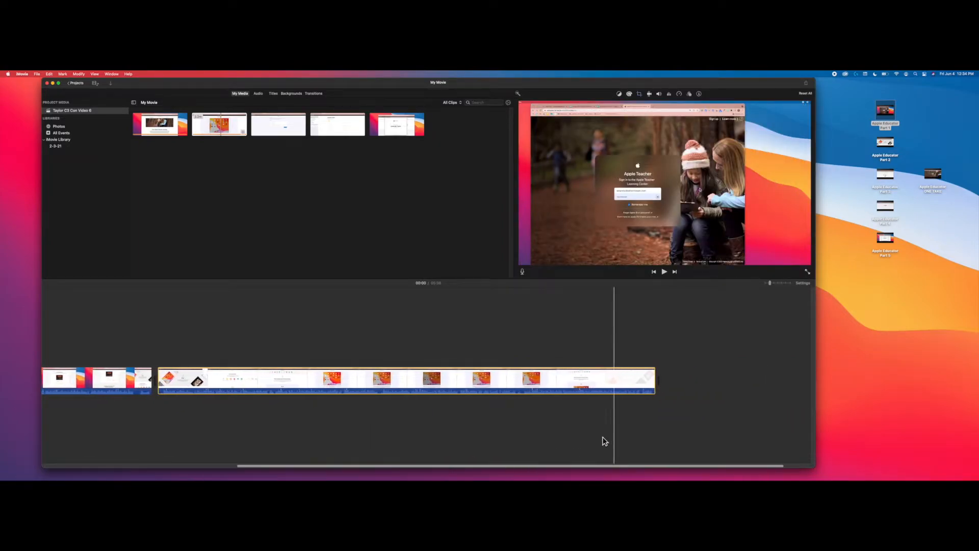
left_click_drag(273, 127, 684, 382)
left_click_drag(465, 466, 775, 444)
left_click_drag(349, 136, 663, 385)
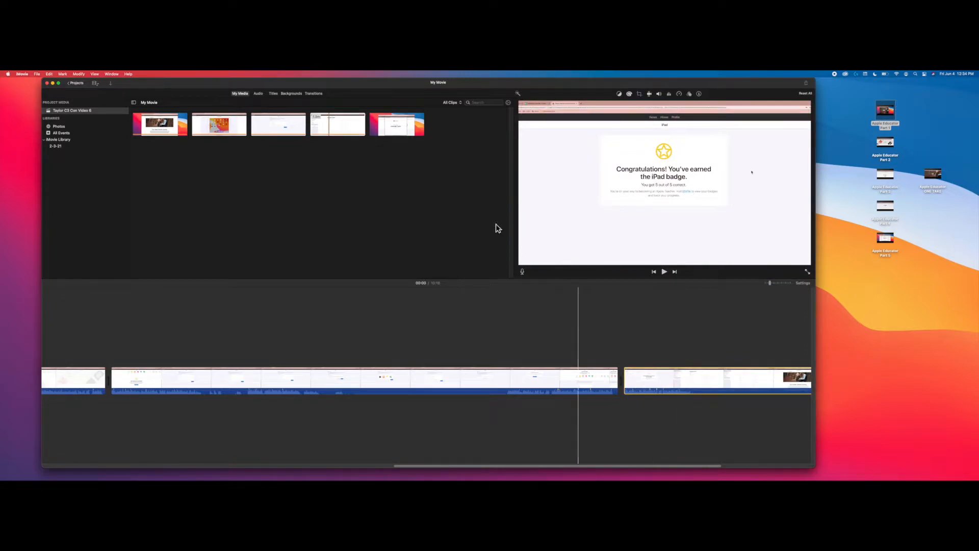
left_click_drag(421, 466, 548, 466)
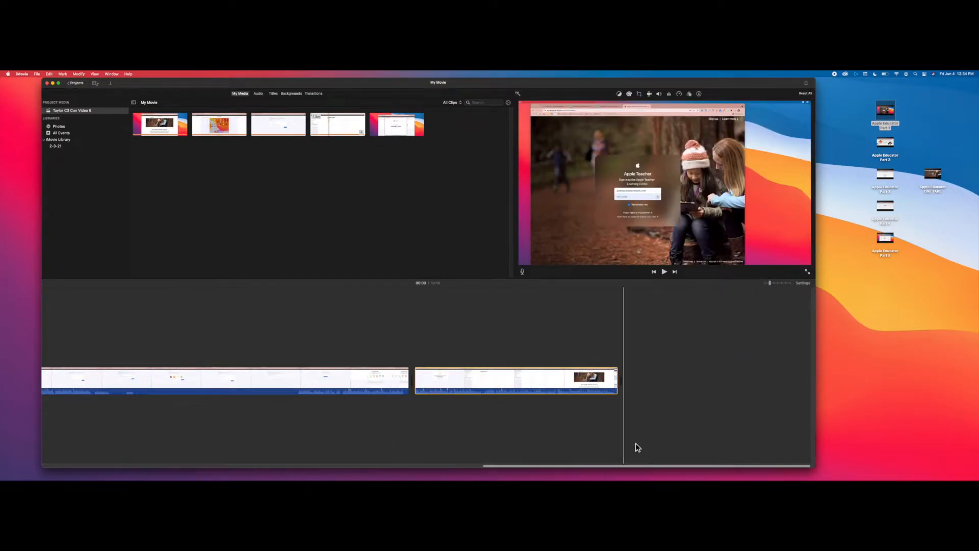
left_click_drag(383, 125, 637, 388)
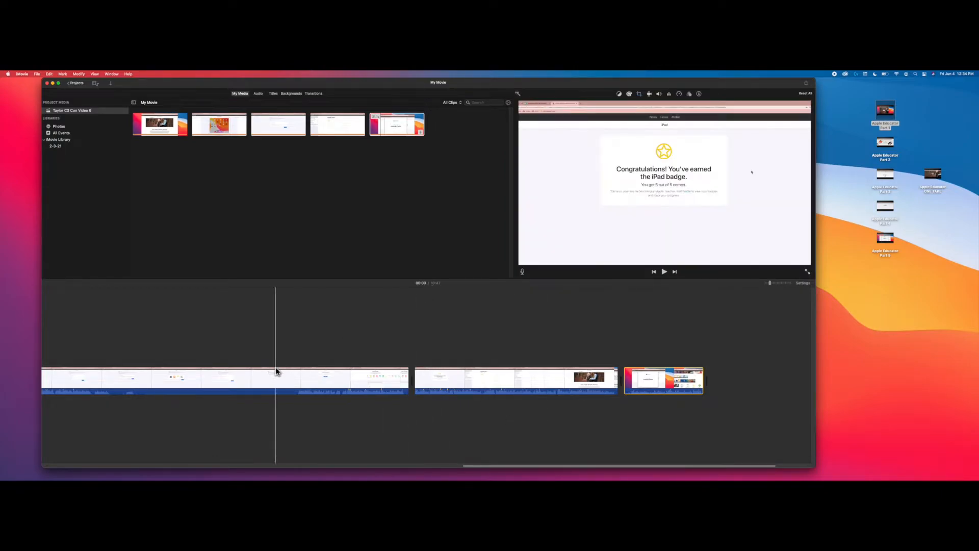
- Zoom the timeline in to the maximum at the start of the first clip
left_click_drag(531, 466, 15, 466)
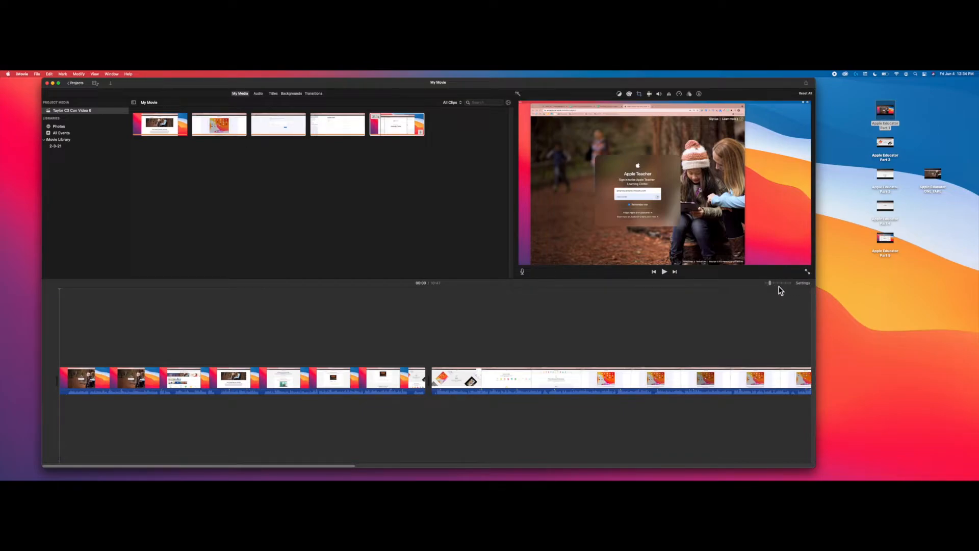
left_click(785, 283)
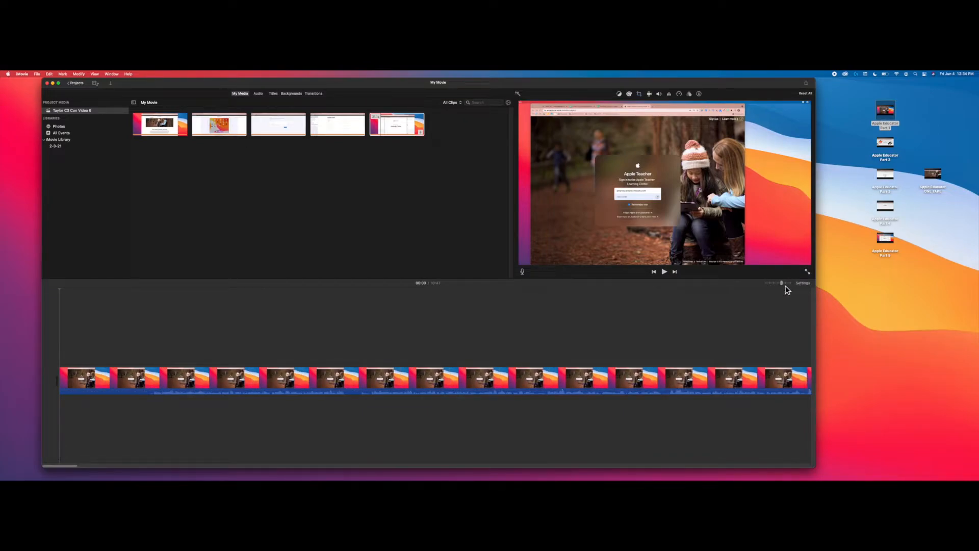
left_click_drag(790, 286, 810, 287)
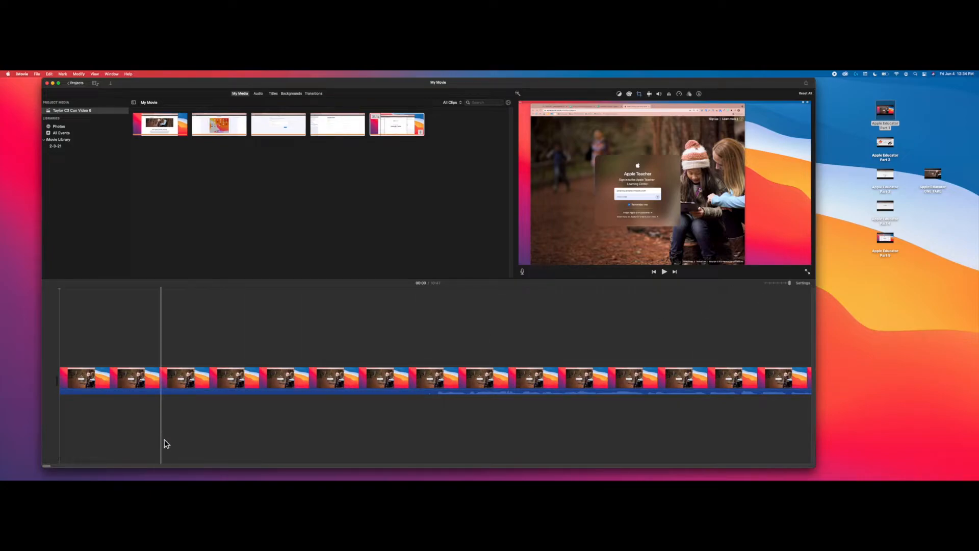
left_click_drag(44, 466, 33, 466)
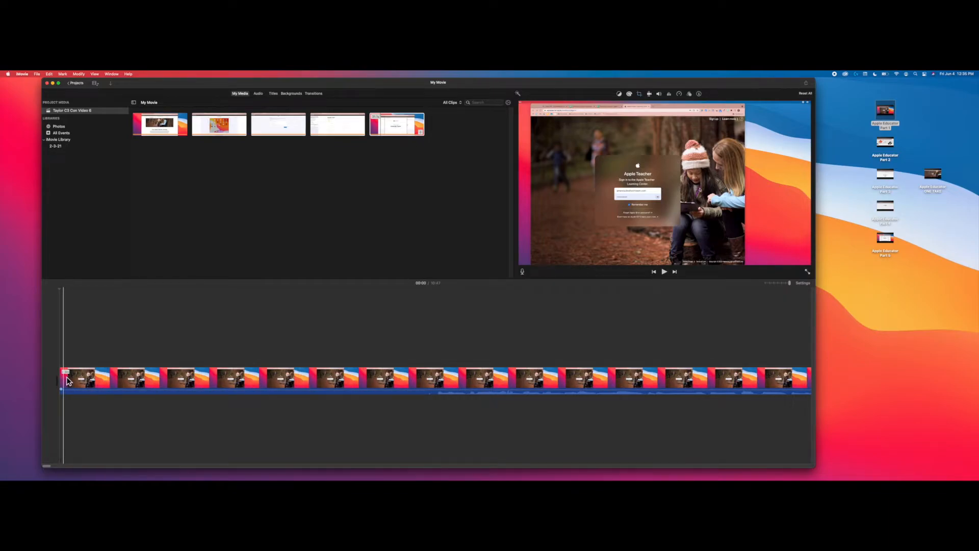
- Place the playhead at 00:03, just before the first clip's audio waveform begins, and split the clip there
left_click(75, 393)
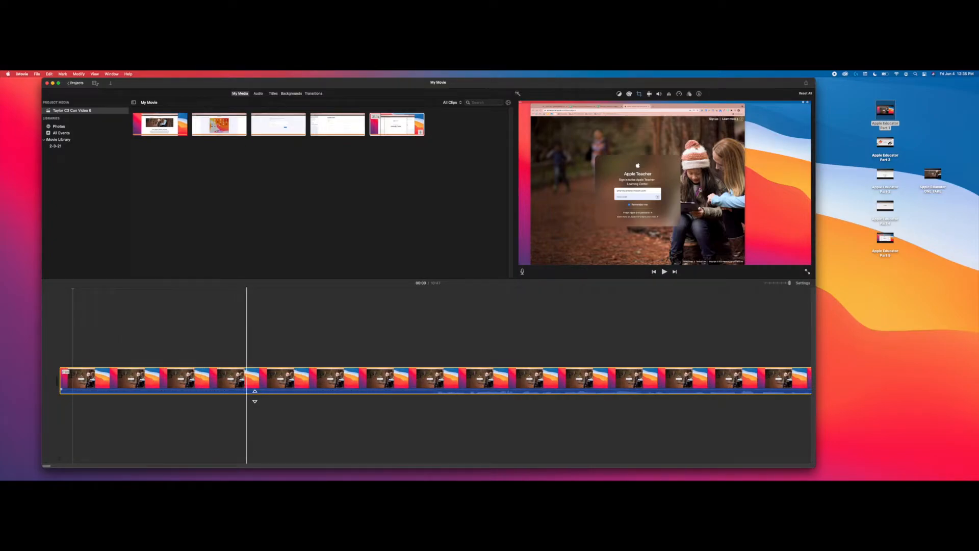
left_click(457, 398)
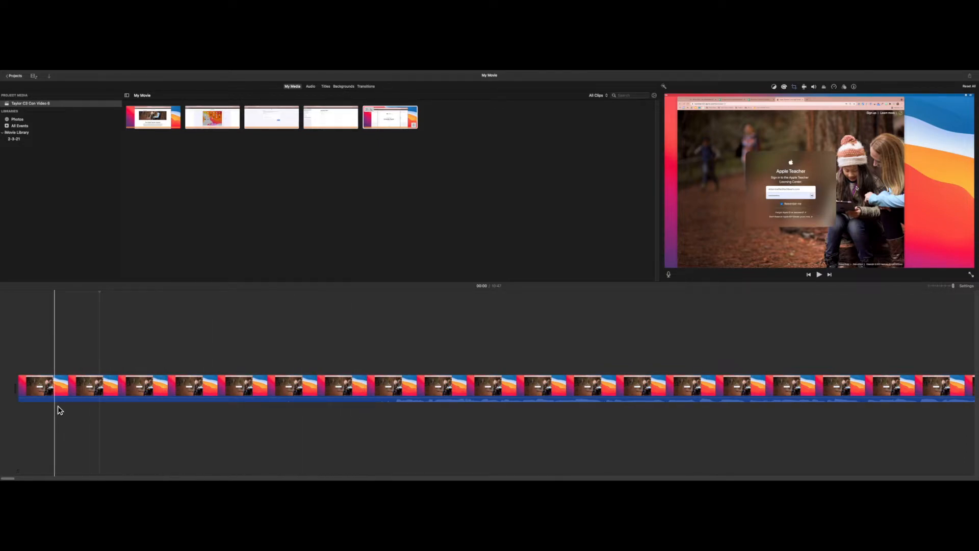
left_click(35, 389)
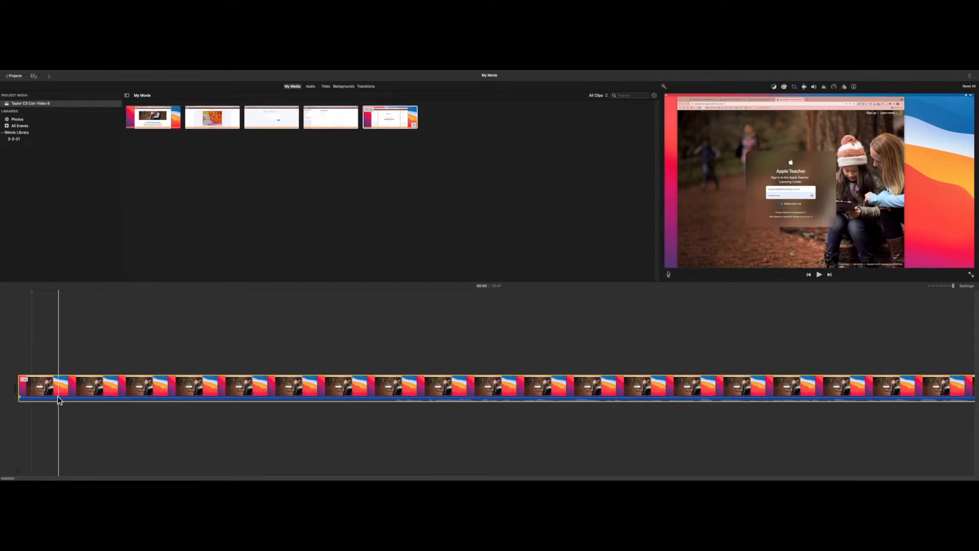
left_click(23, 392)
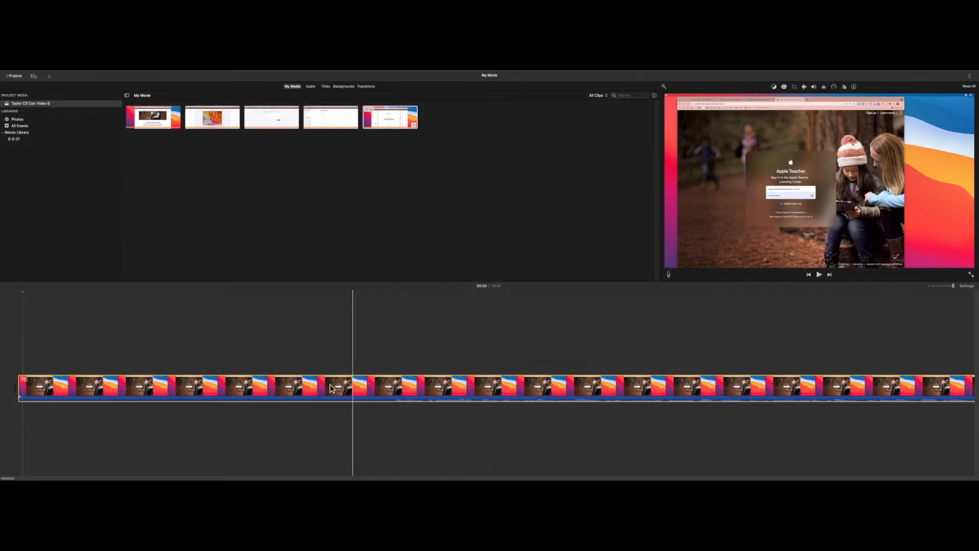
left_click(397, 394)
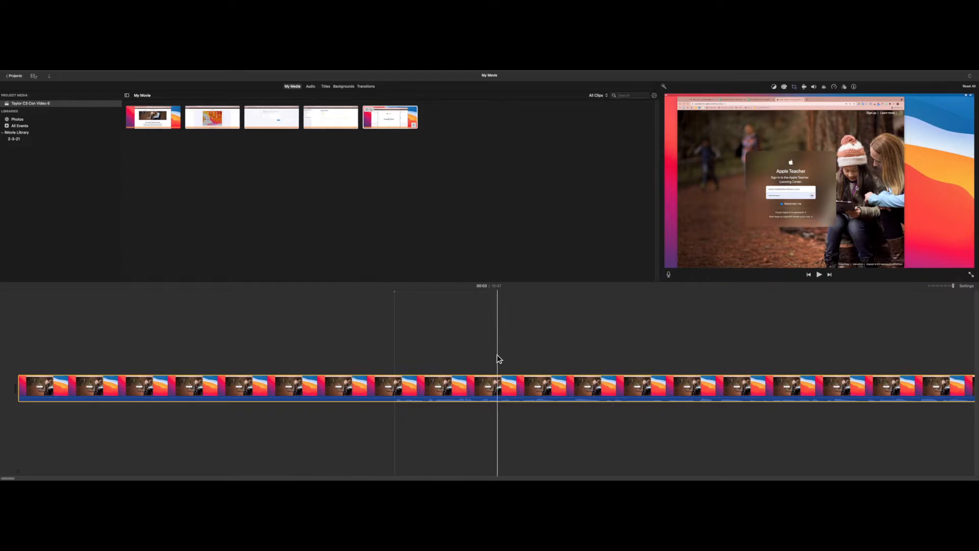
left_click_drag(400, 295, 500, 295)
left_click(590, 386)
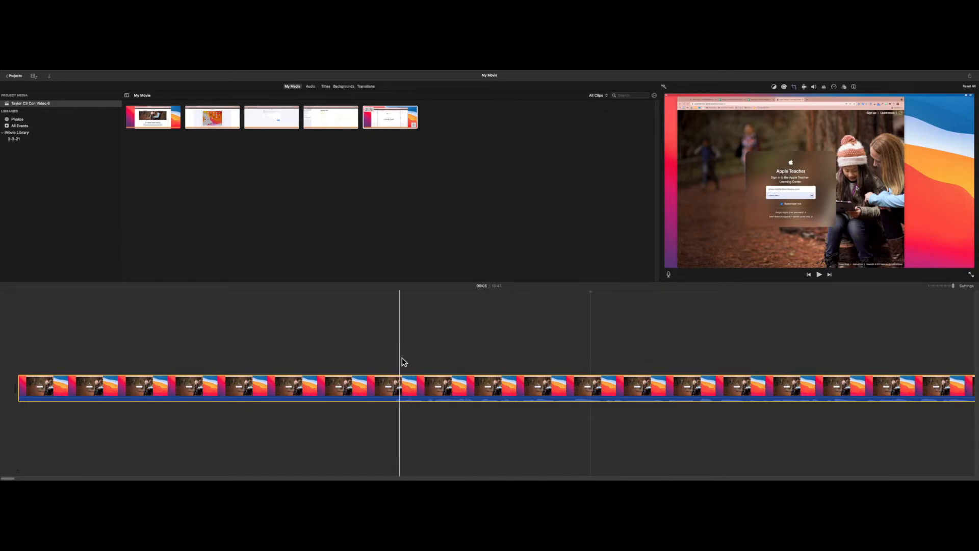
left_click(396, 372)
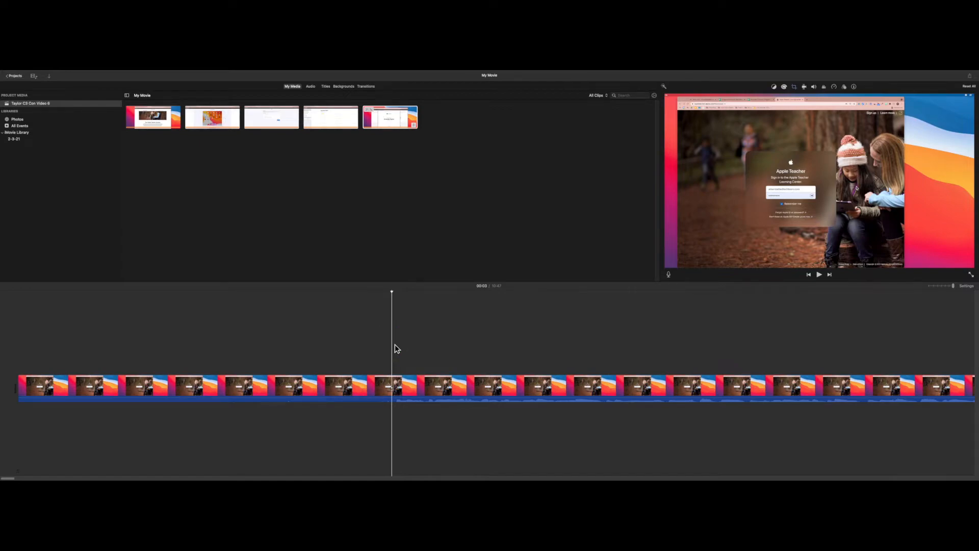
right_click(392, 387)
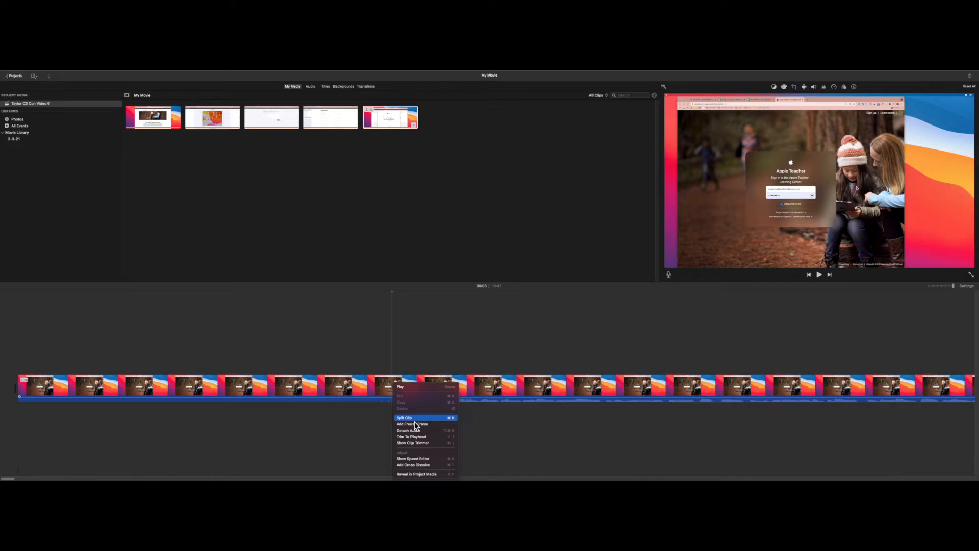
left_click(406, 418)
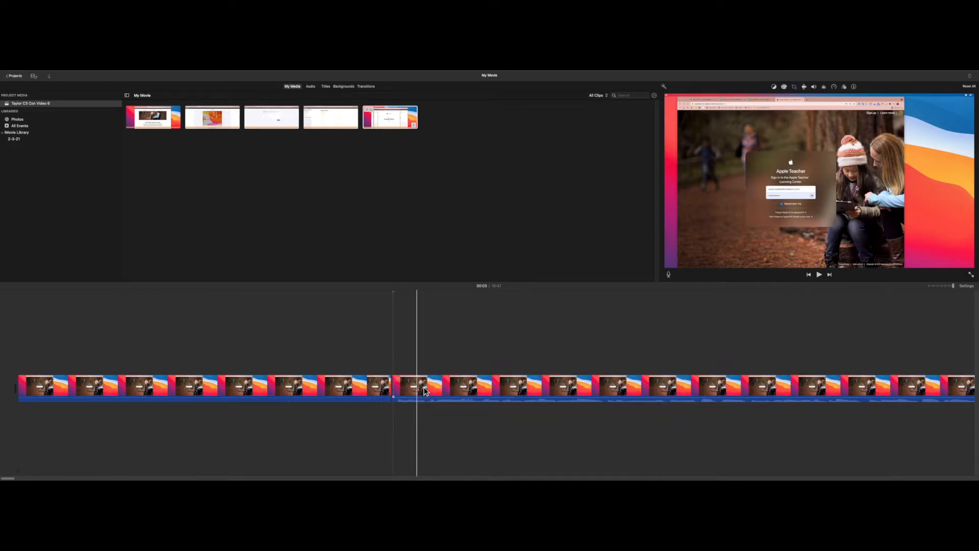
- Delete the silent opening segment before the split at the start of the timeline
left_click(321, 386)
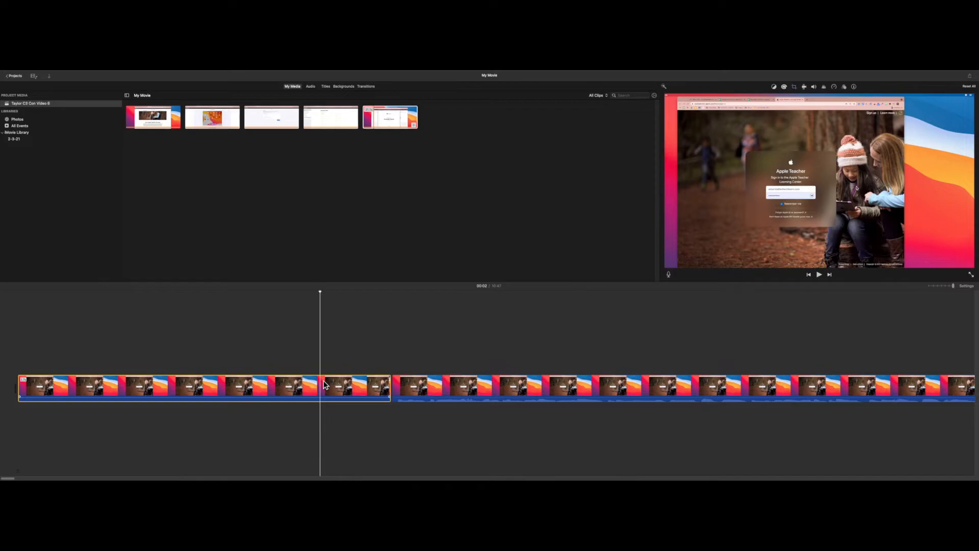
key("Delete")
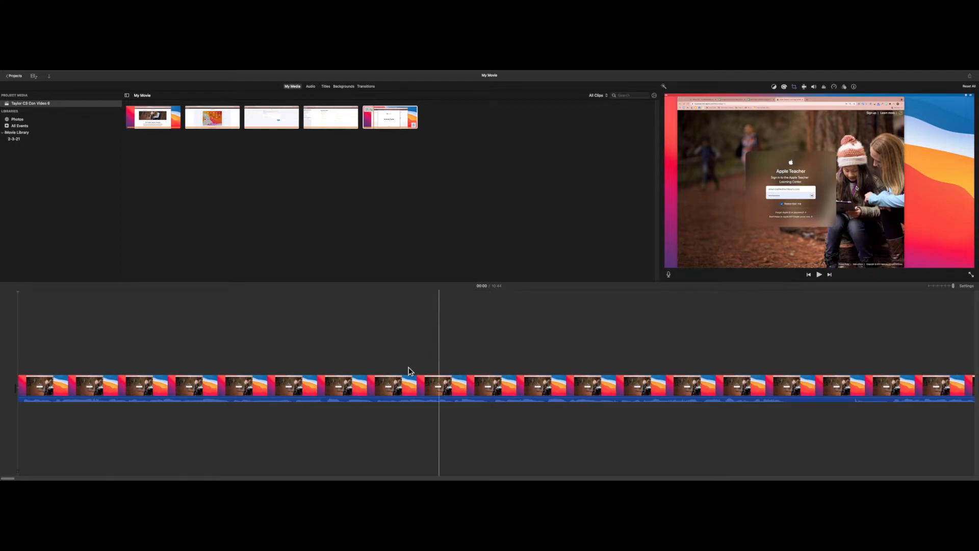
- Look along the timeline and zoom it out until all five clips fit in view
left_click_drag(8, 478, 37, 478)
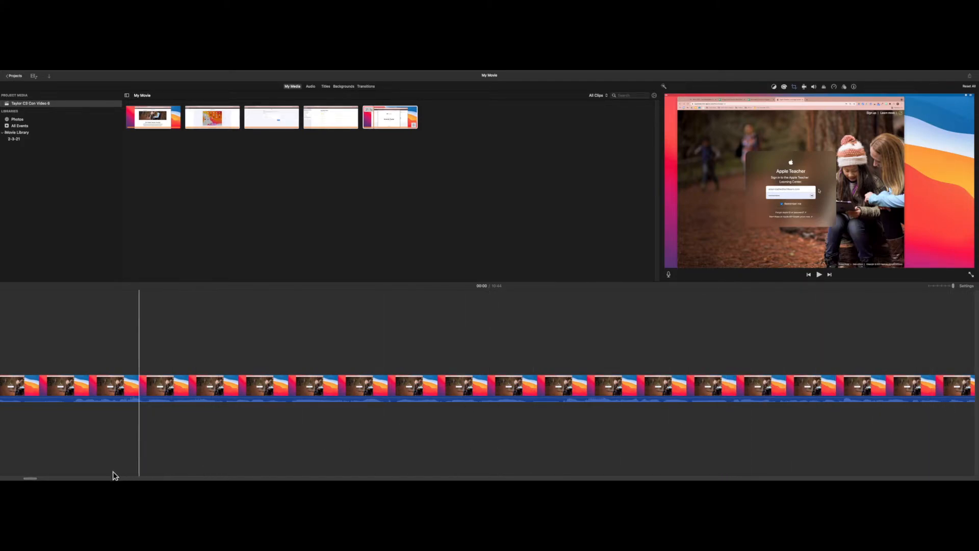
left_click_drag(30, 478, 66, 478)
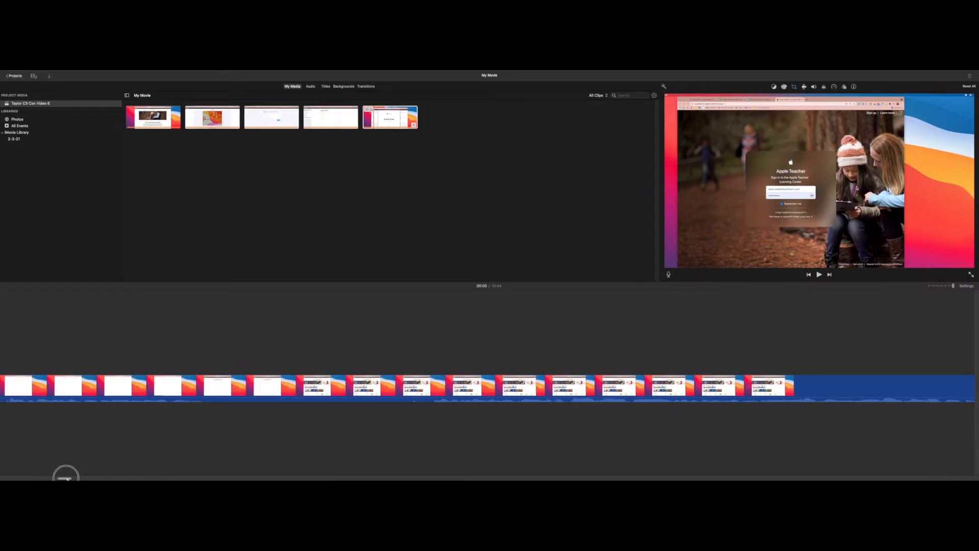
left_click(939, 287)
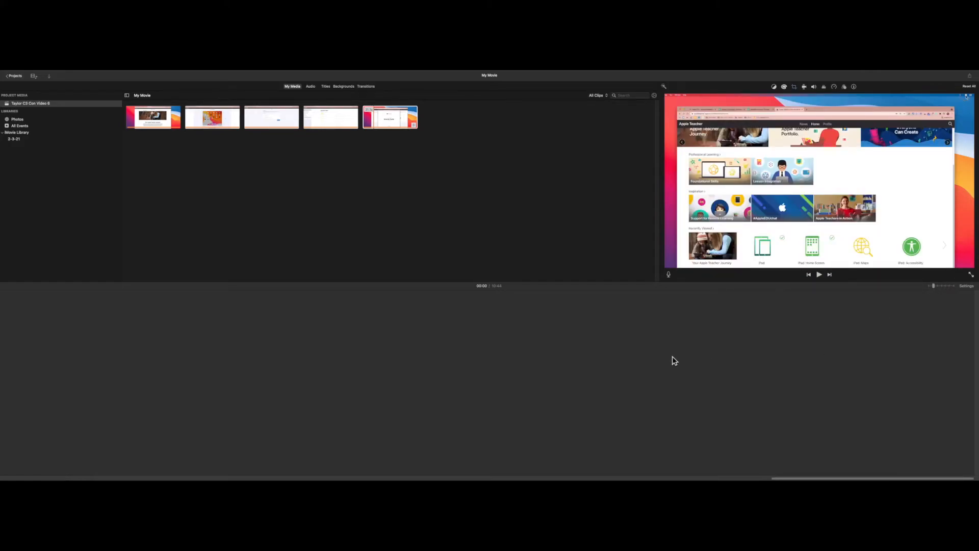
left_click_drag(781, 478, 7, 478)
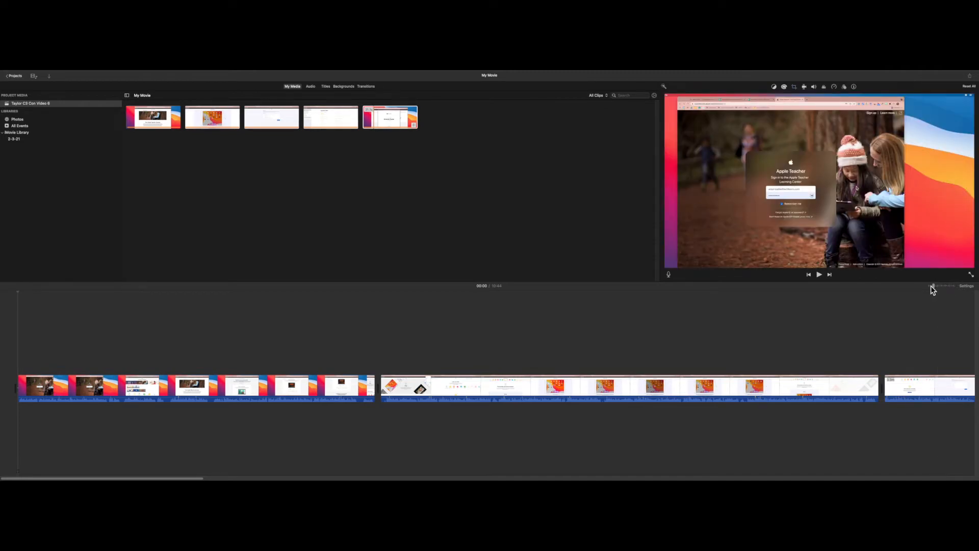
left_click(931, 285)
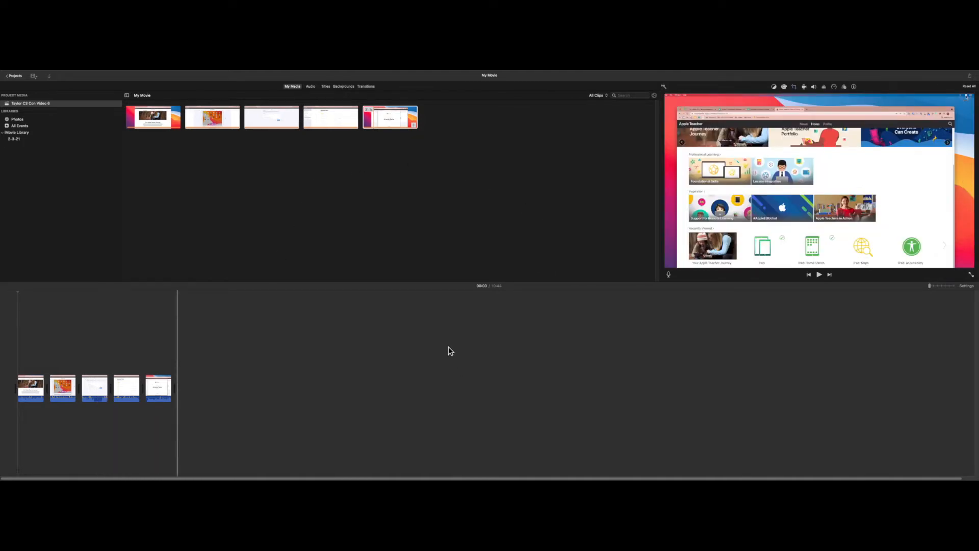
- Leave the project for the projects overview, naming the movie Apple Educator Center Multi Clip Video
left_click(15, 76)
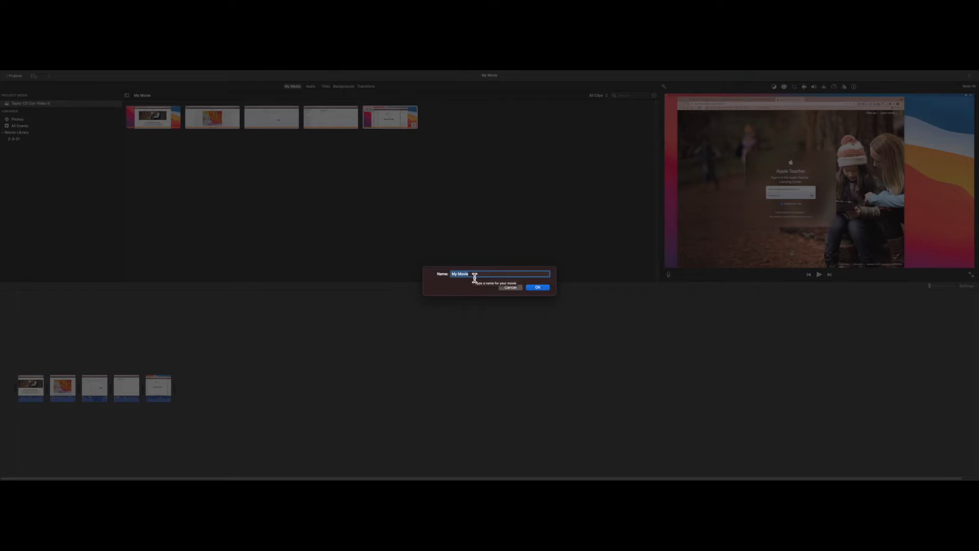
type("Apple Educator Center Multi Clip")
left_click(541, 288)
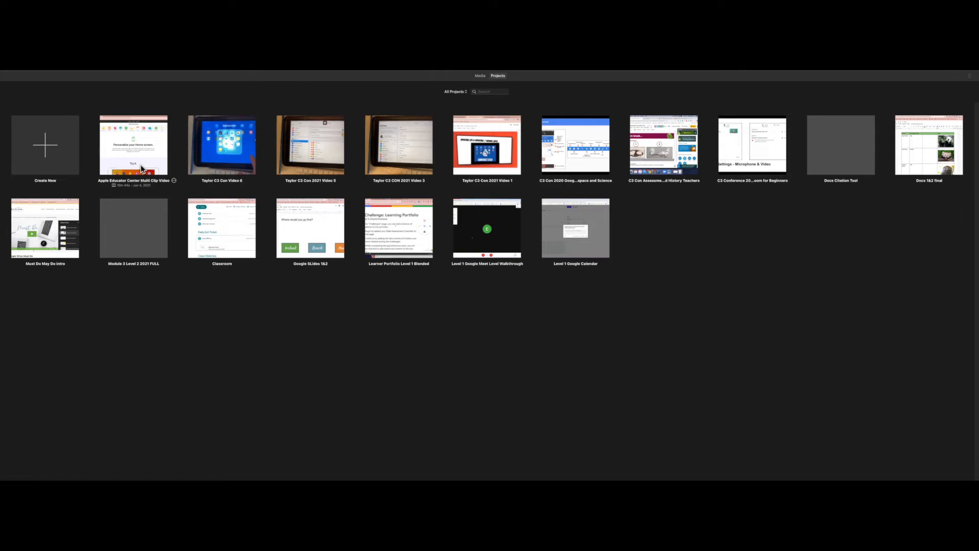
- Export the Apple Educator Center Multi Clip Video project as a file, keeping its name and saving it to the Desktop
left_click(174, 181)
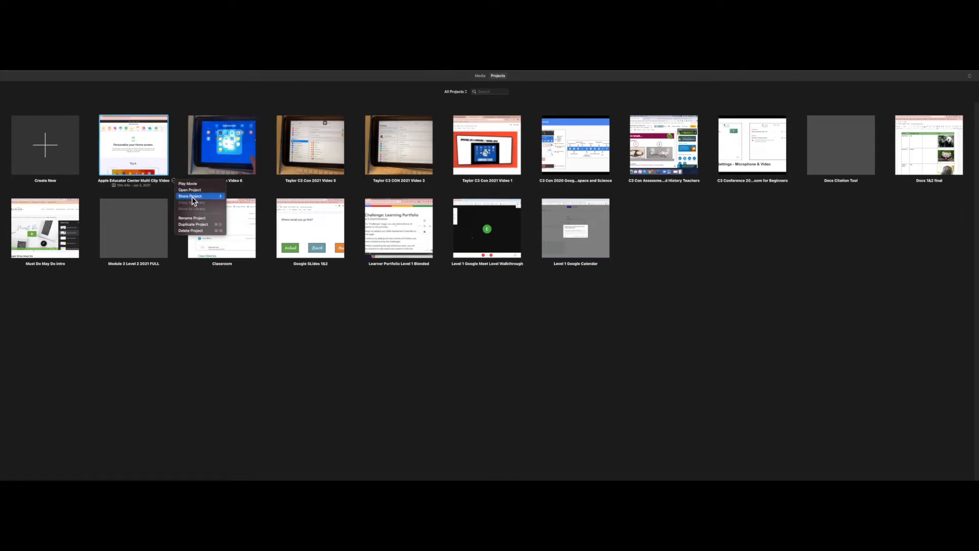
mouse_move(194, 200)
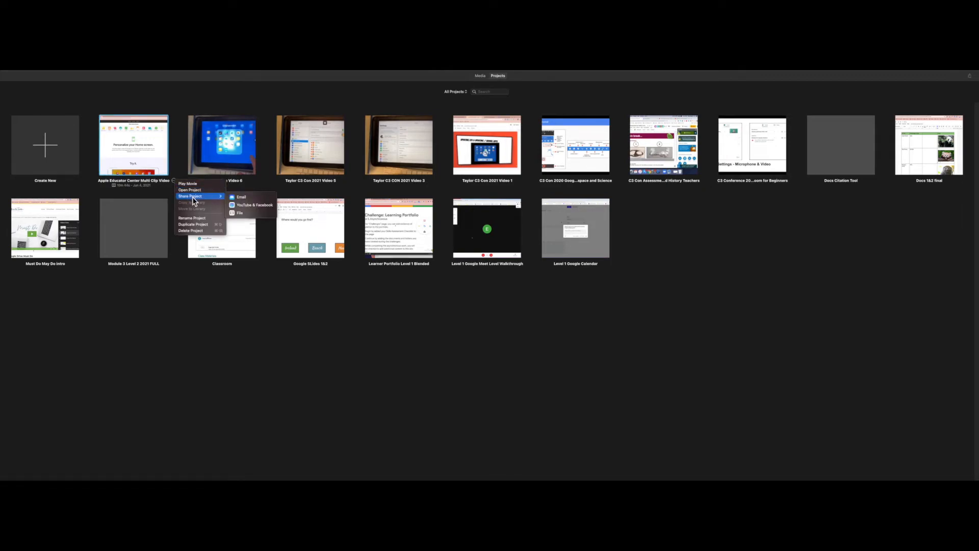
left_click(256, 213)
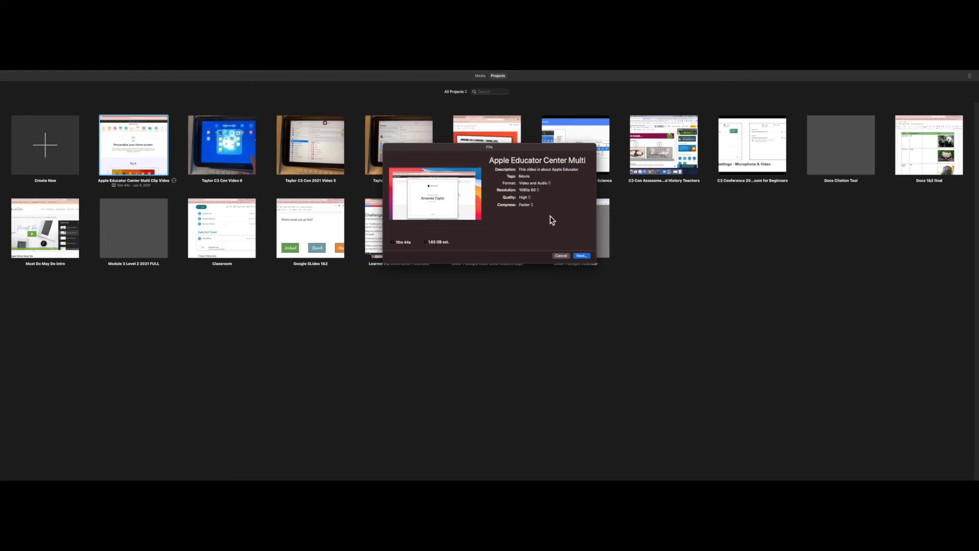
left_click(581, 256)
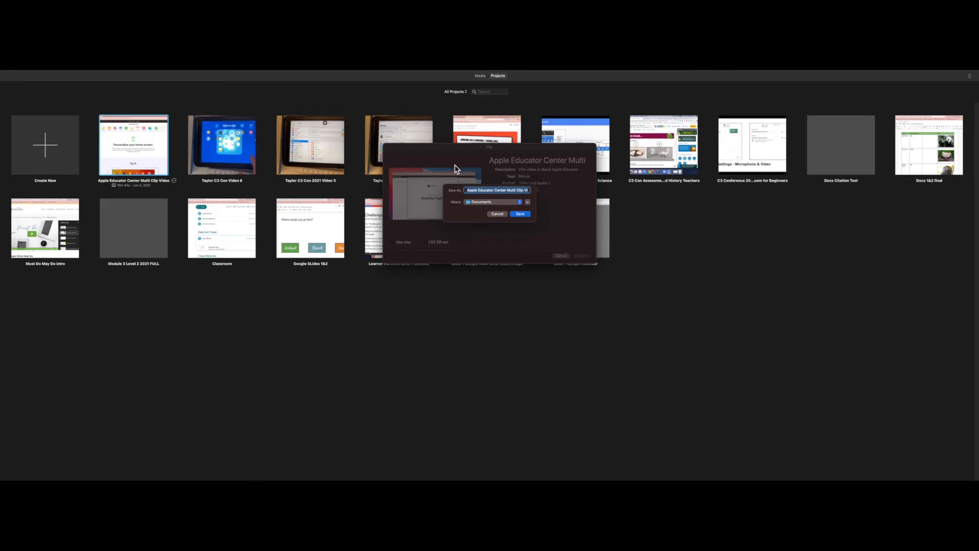
left_click(482, 203)
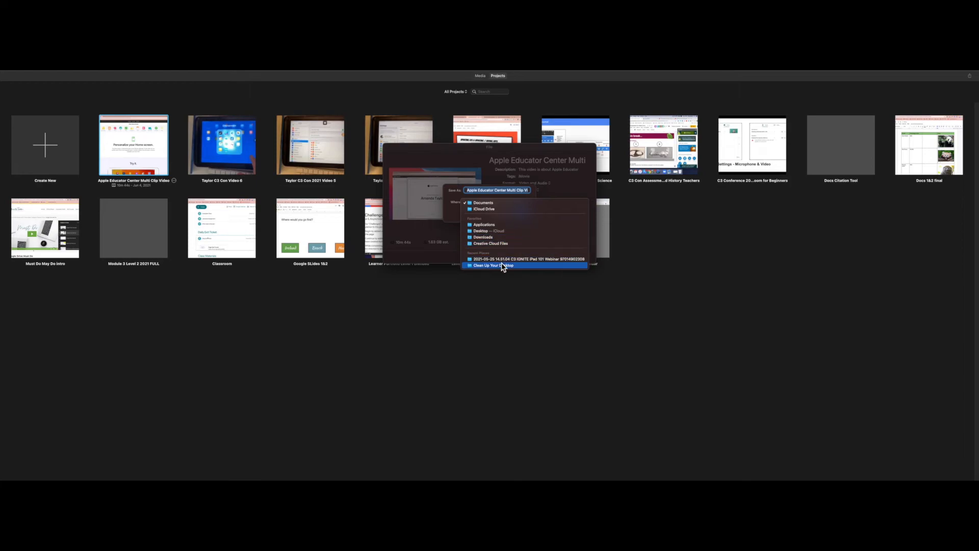
left_click(488, 232)
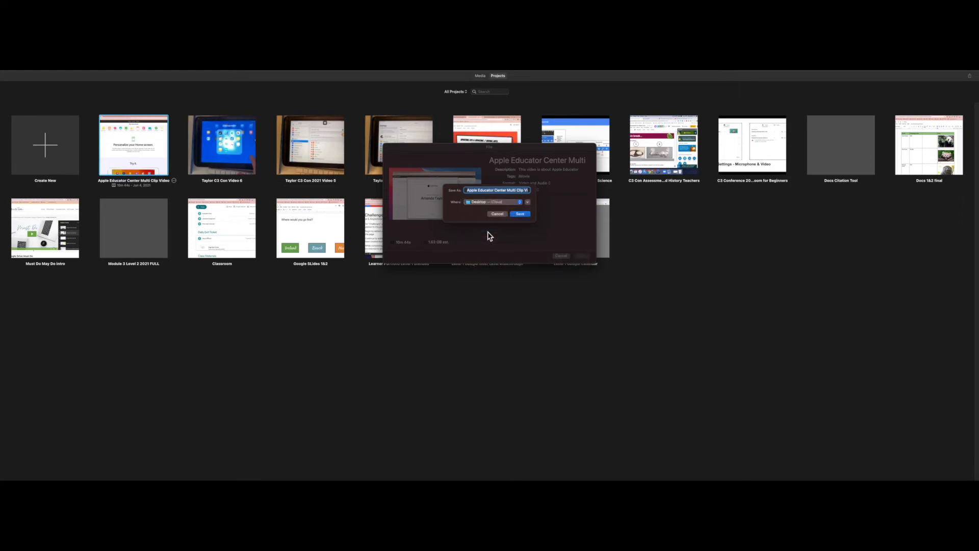
left_click(520, 214)
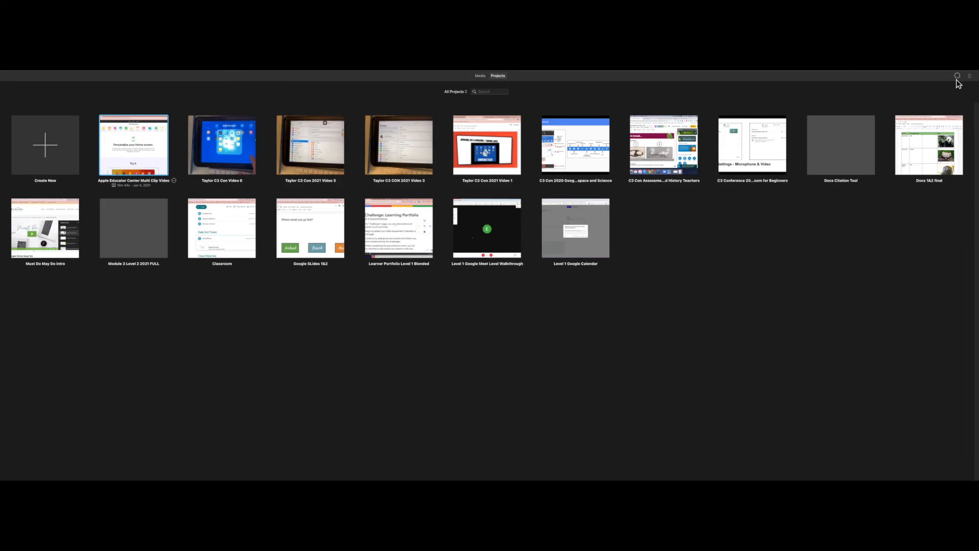
- Take the iMovie window out of full screen and switch to Google Drive in Chrome
mouse_move(6, 72)
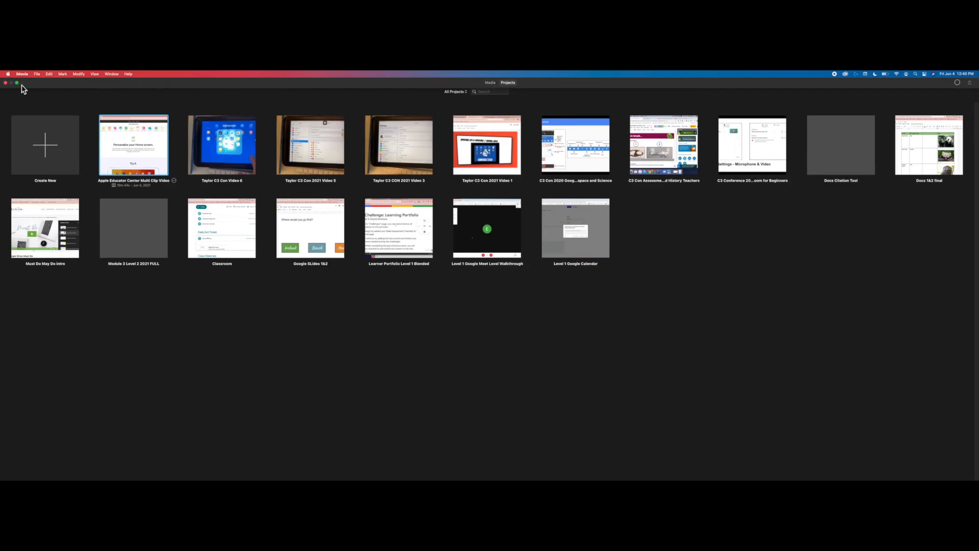
left_click(17, 83)
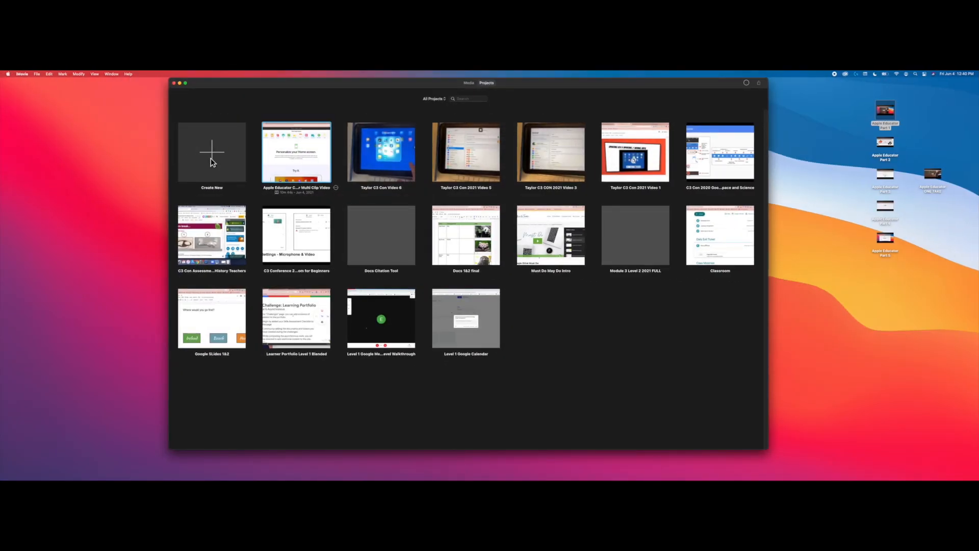
mouse_move(2, 235)
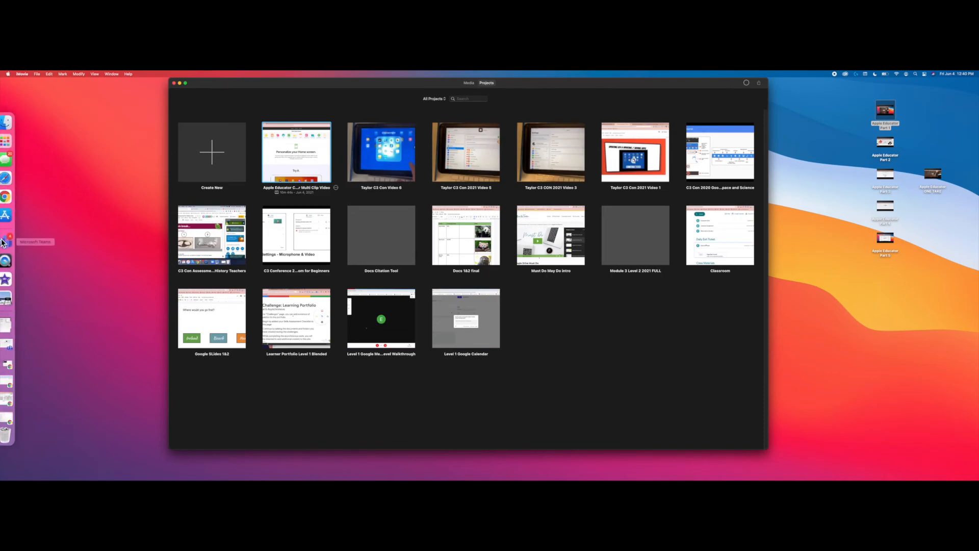
left_click(12, 198)
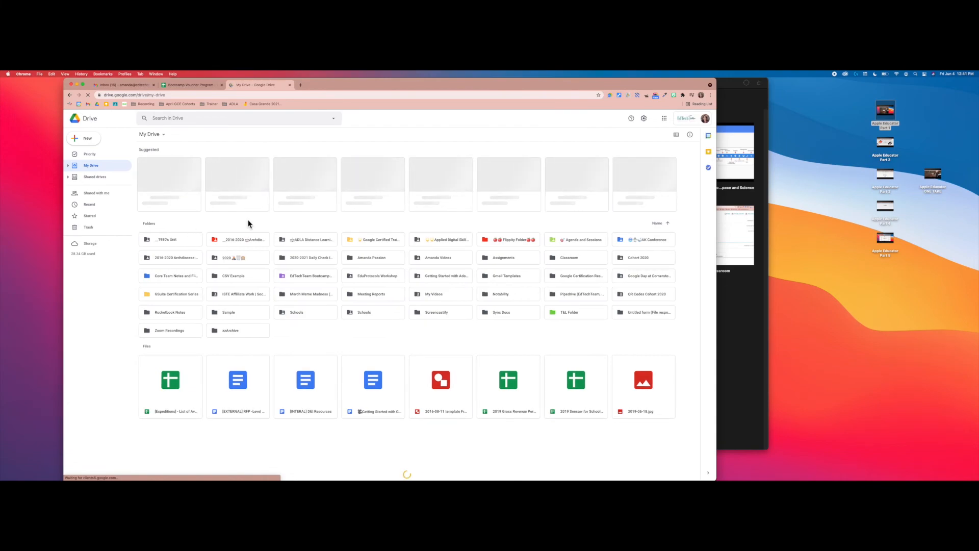
- Open the __1980's Unit folder and look at the file upload option for adding new items
double_click(174, 241)
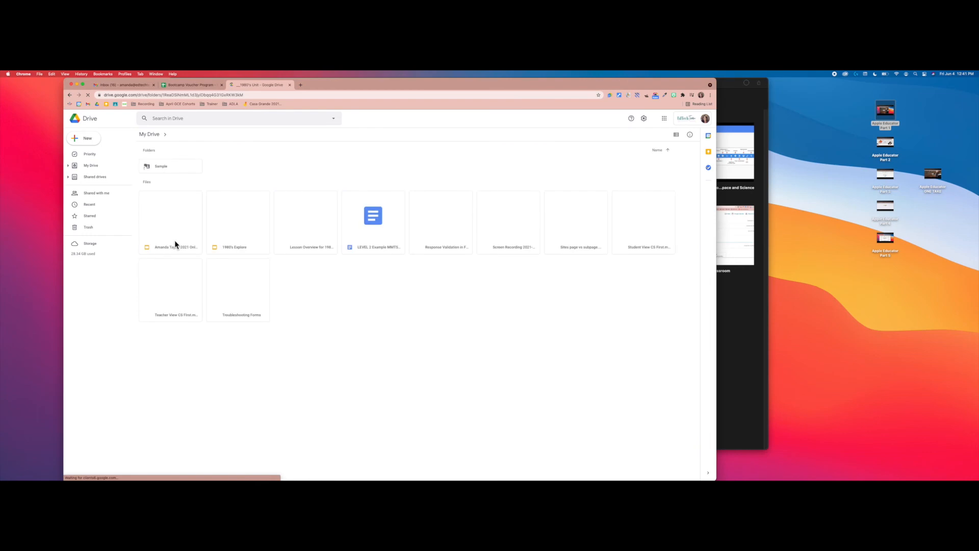
left_click(91, 142)
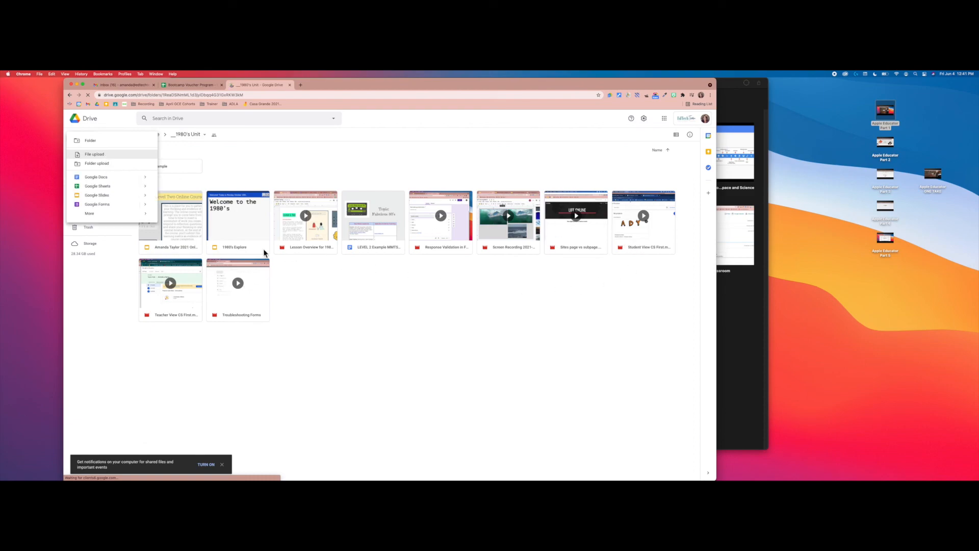
left_click(330, 269)
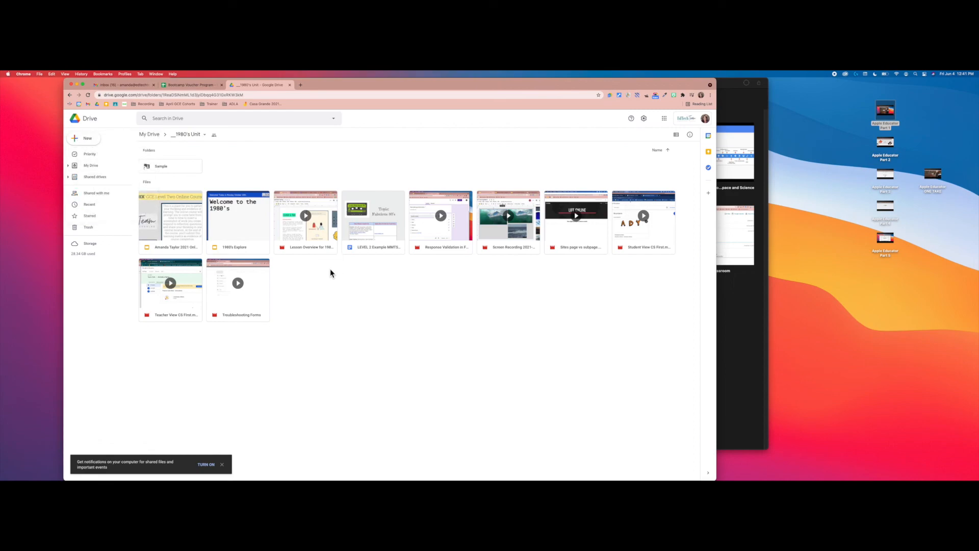